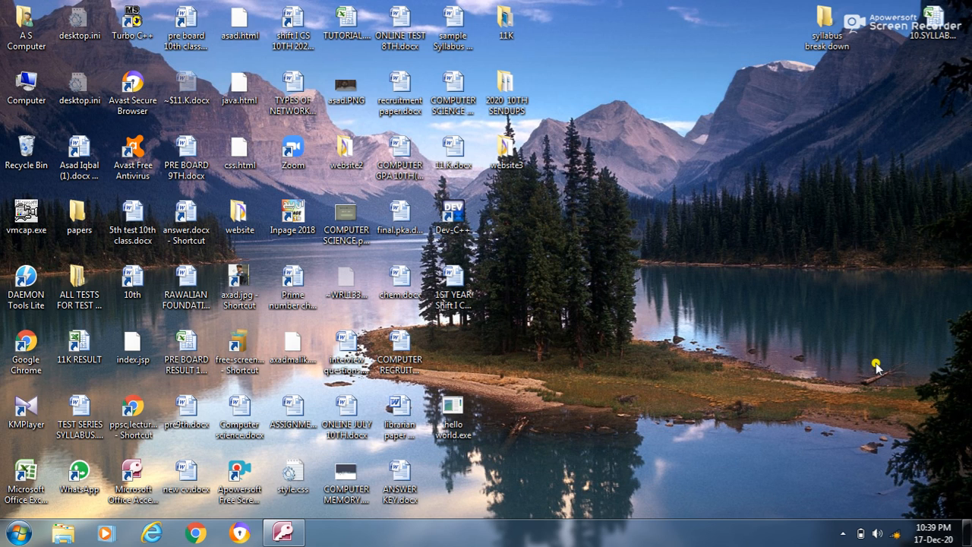
Switch to Access, look through the Student table, data entry form, Student Report and Libray table, and close all of them.
left_click(285, 536)
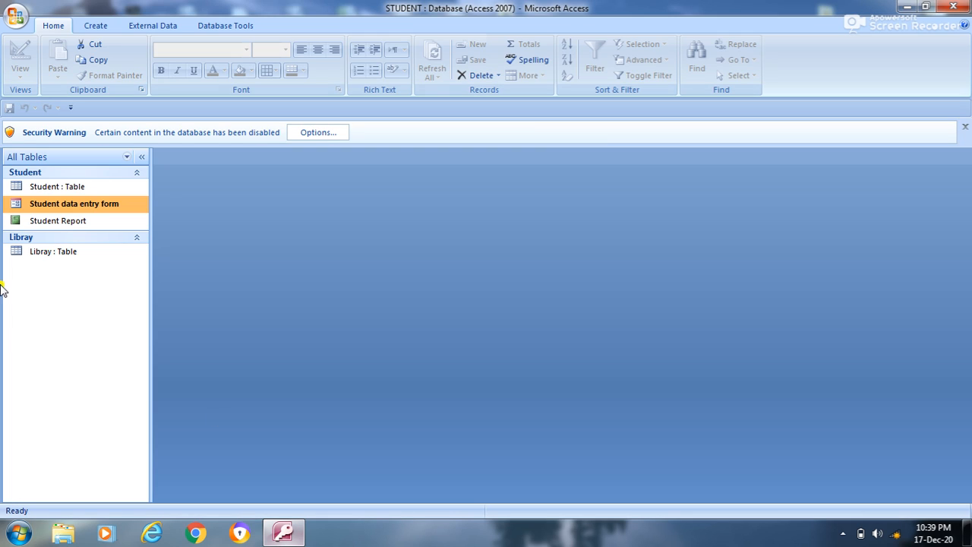
double_click(68, 187)
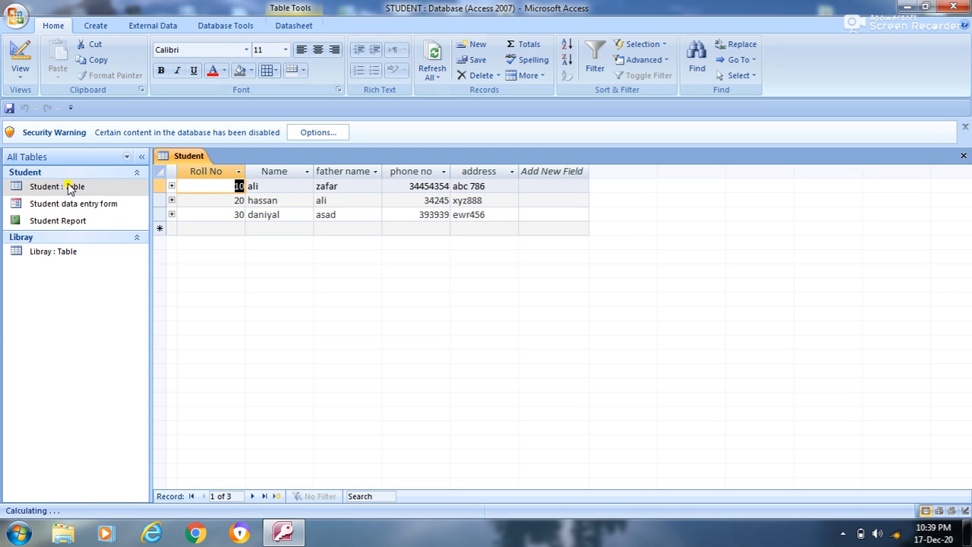
double_click(57, 204)
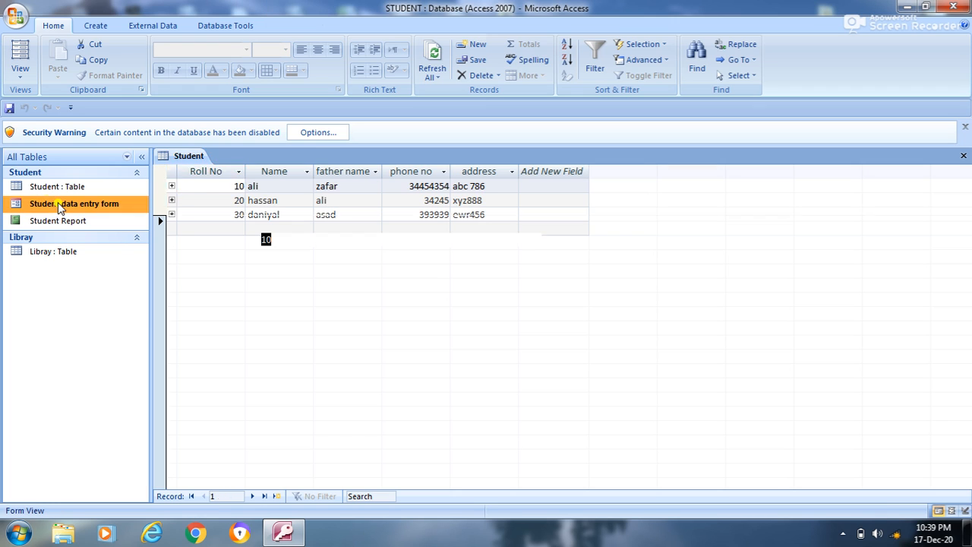
double_click(59, 221)
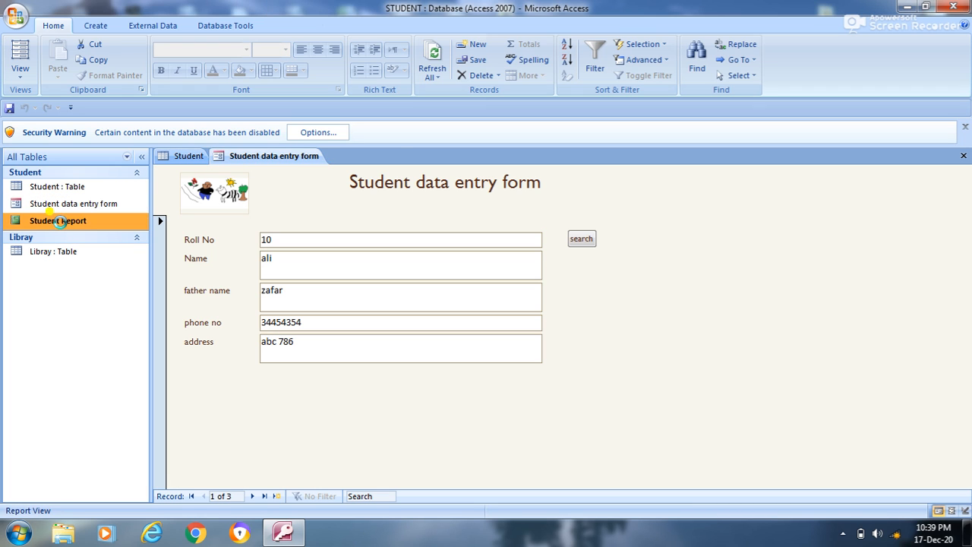
double_click(56, 255)
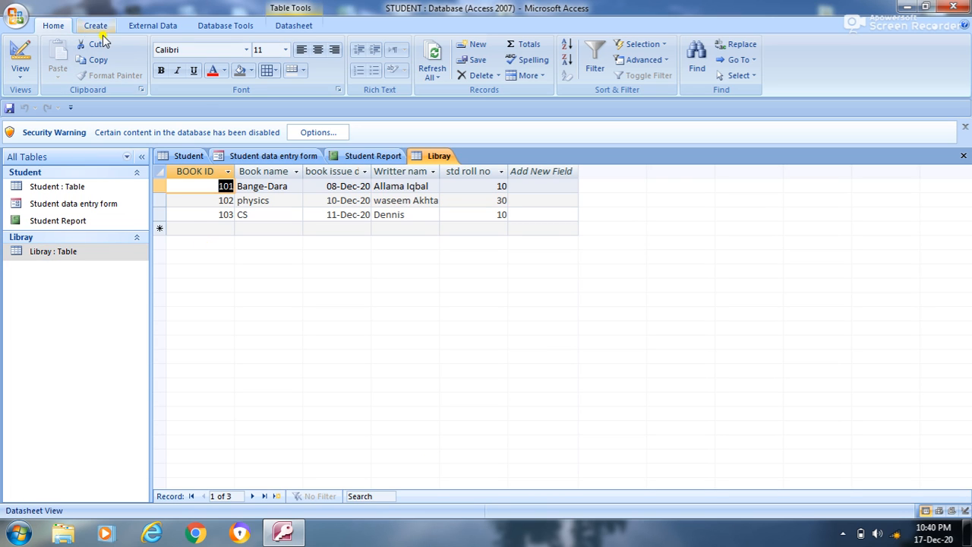
right_click(190, 157)
left_click(225, 204)
Start a new query with the Simple Query Wizard and add all fields of the Student table.
left_click(89, 29)
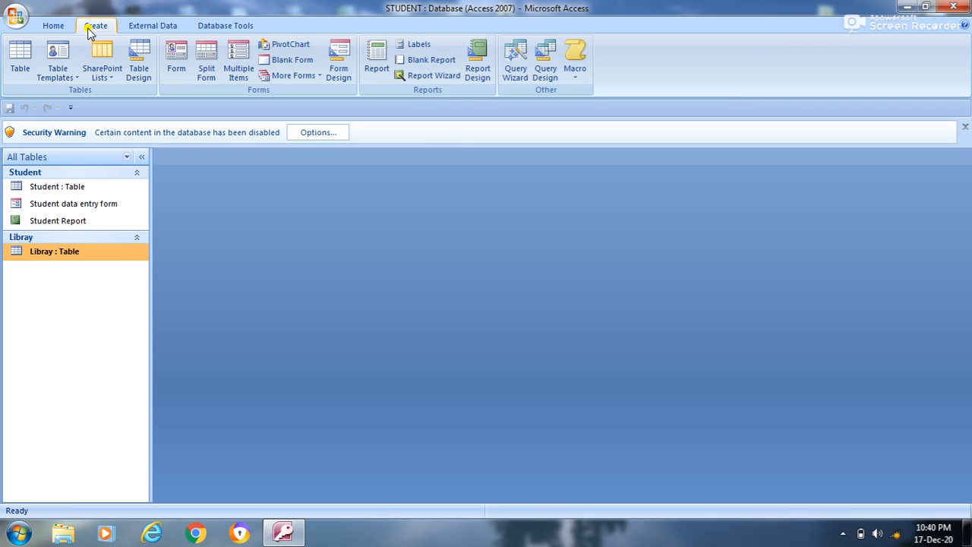
left_click(506, 72)
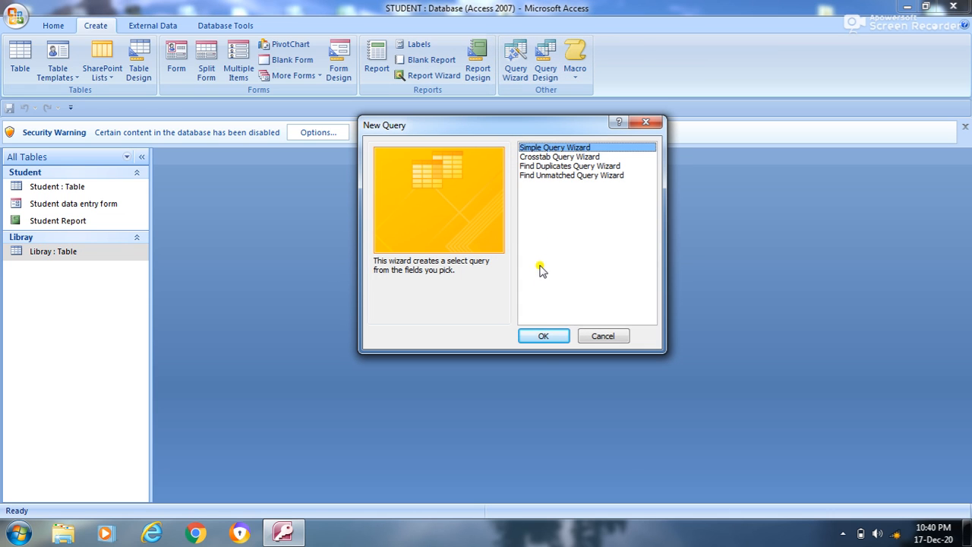
left_click(543, 336)
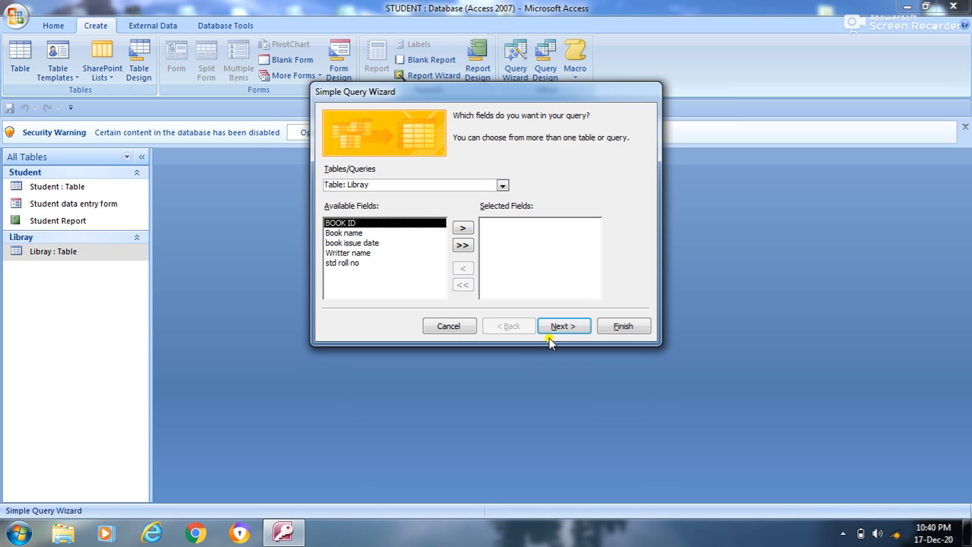
left_click(502, 185)
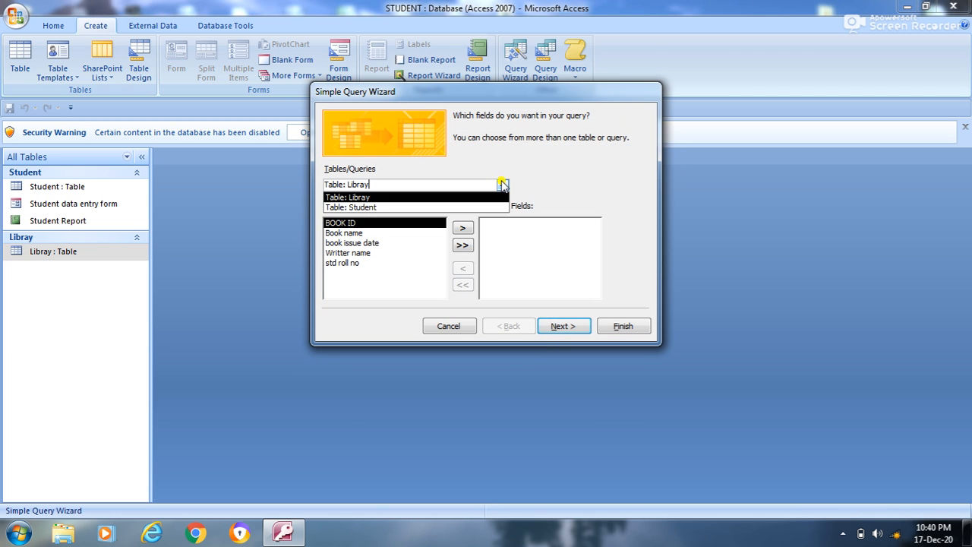
left_click(458, 205)
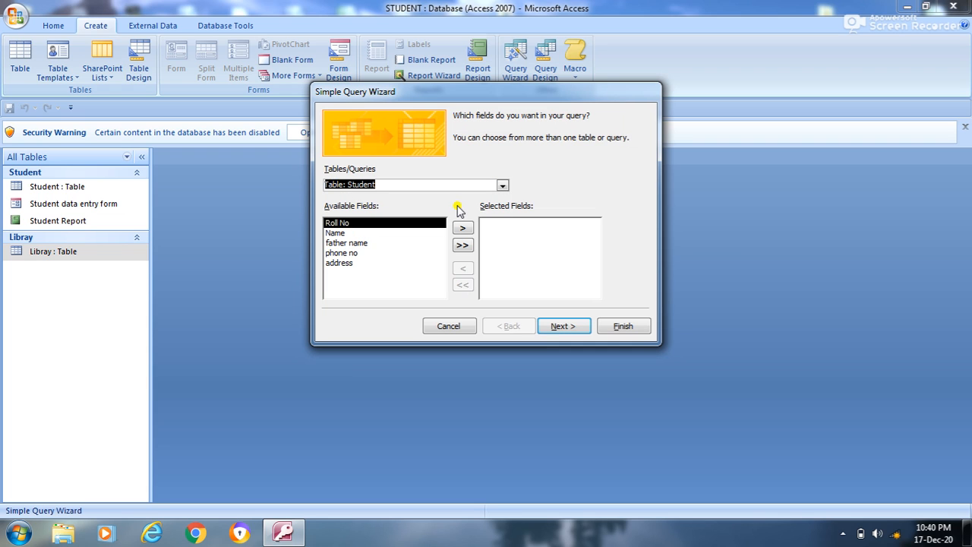
left_click(462, 245)
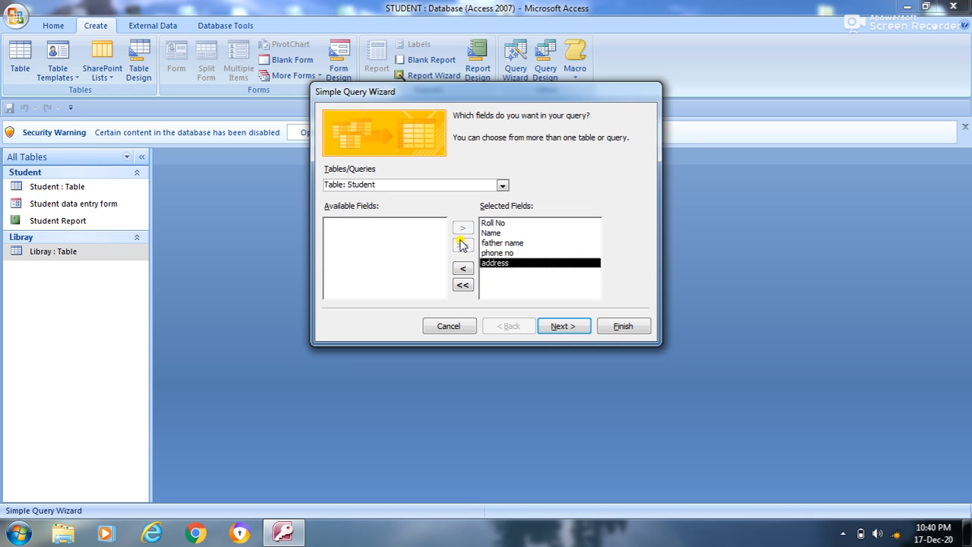
Add the Book name and Writter name fields from the Libray table to the query's selected fields.
left_click(502, 186)
left_click(446, 198)
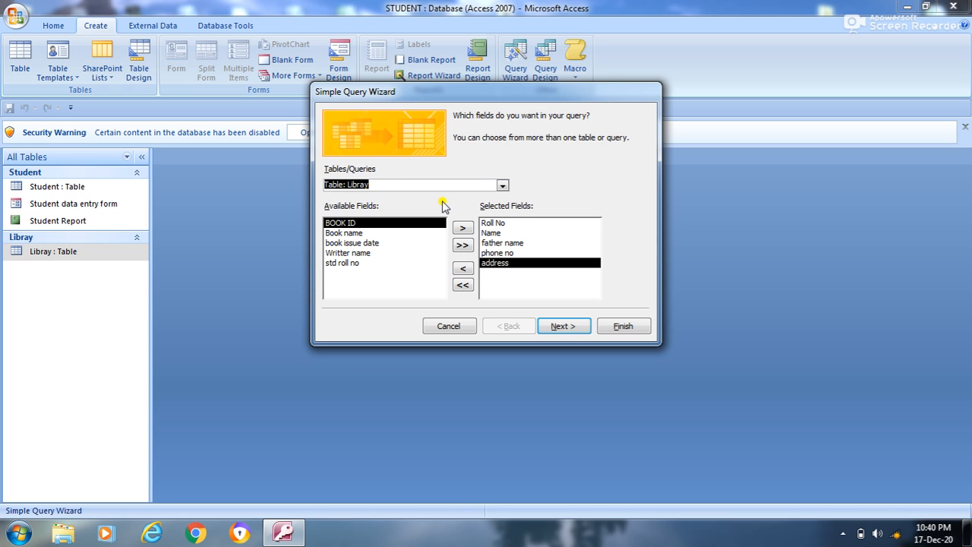
left_click(412, 233)
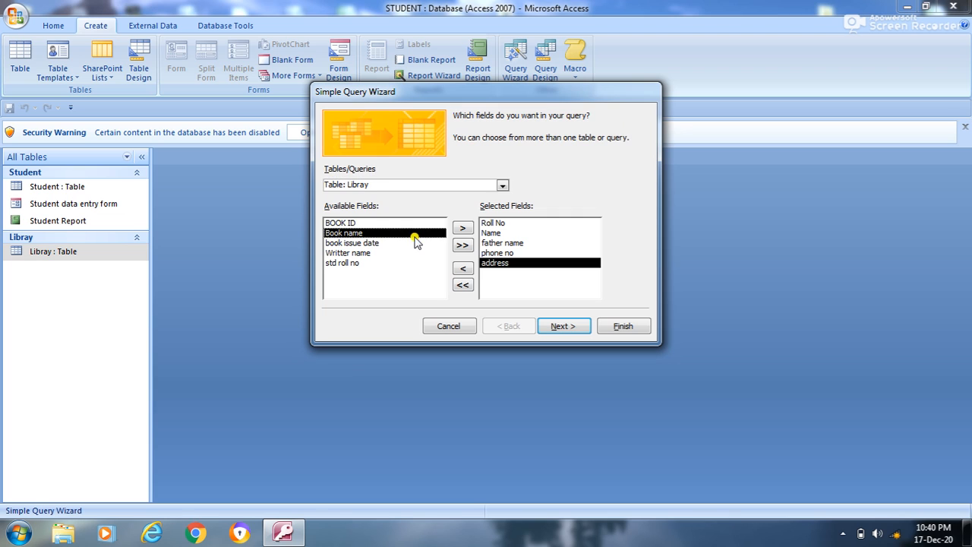
left_click(463, 228)
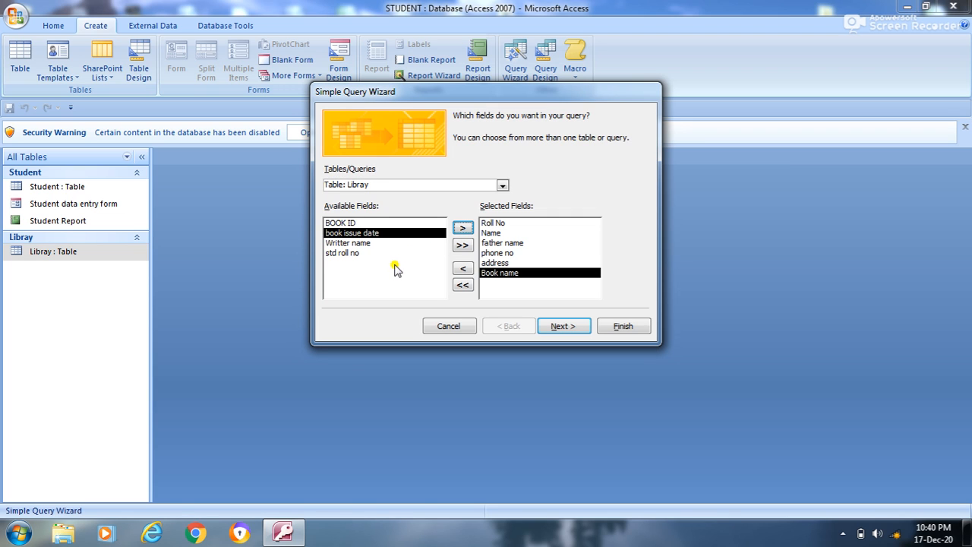
left_click(357, 243)
left_click(462, 229)
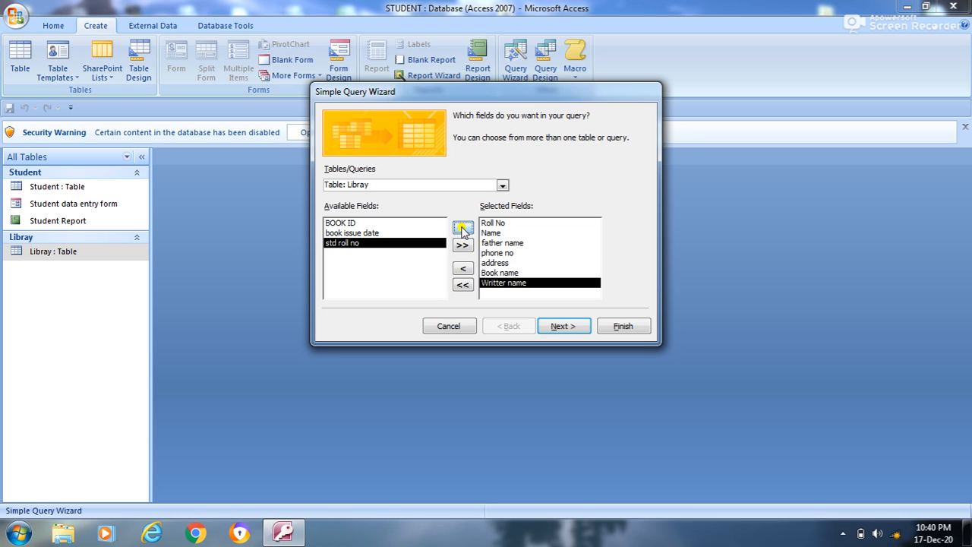
Finish the wizard as a detail query titled Student Query and open it to view information.
left_click(566, 326)
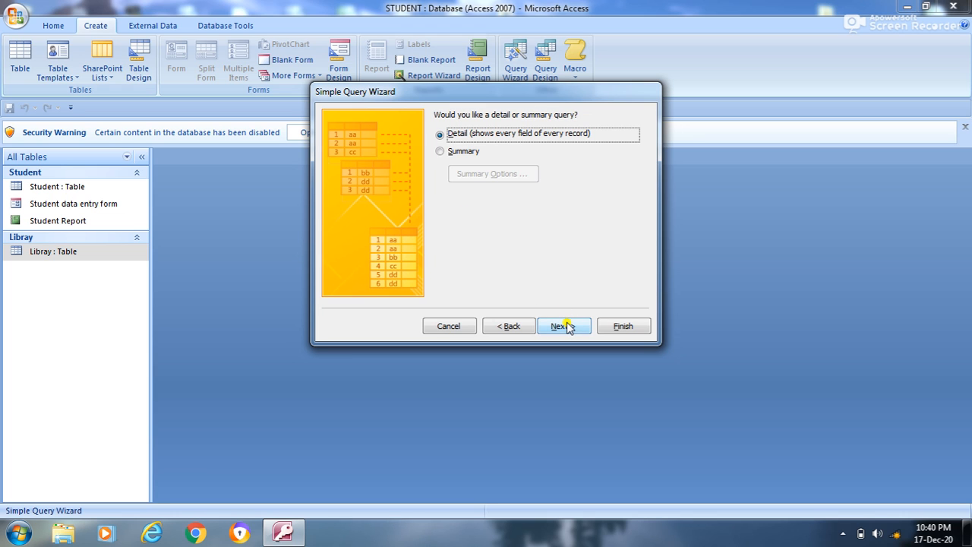
left_click(566, 326)
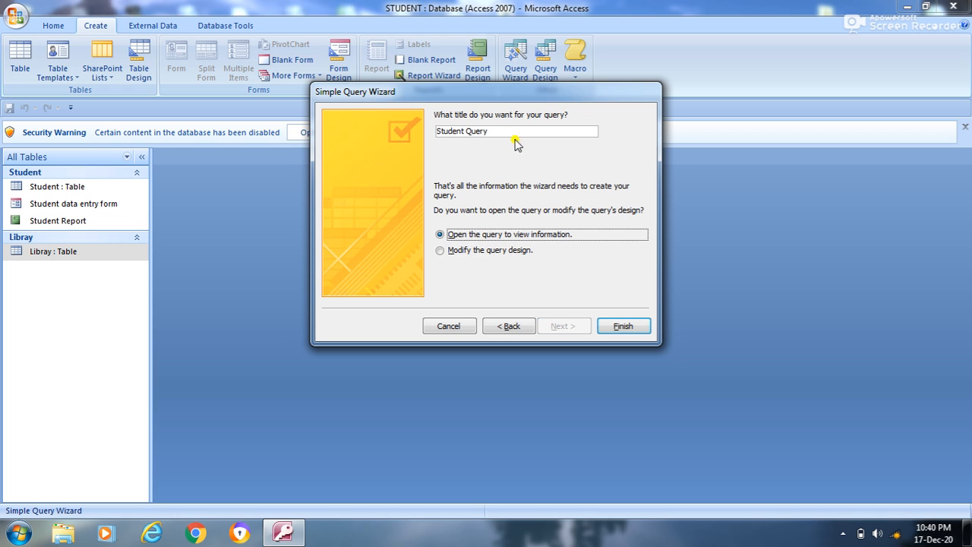
left_click(622, 328)
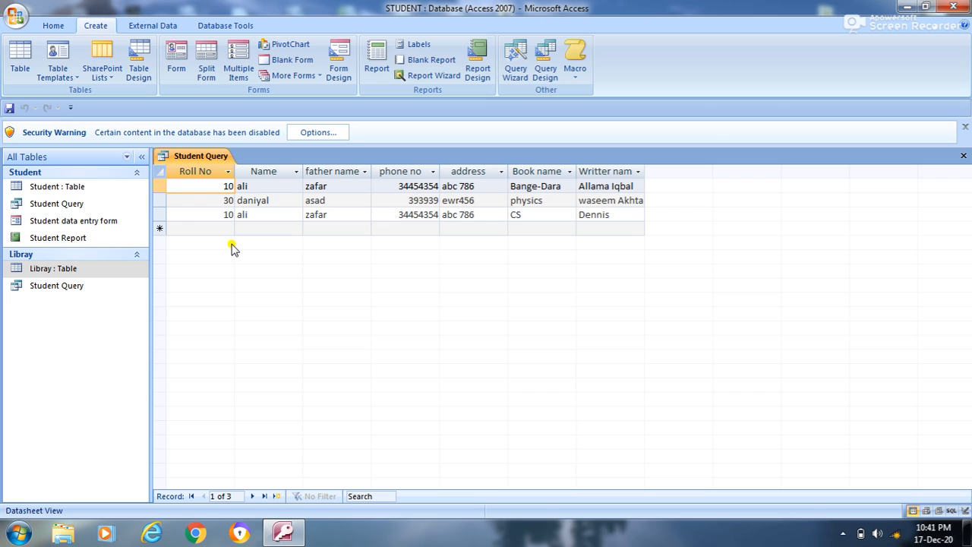
Open the Student table to compare its records with the query, and close the table.
double_click(47, 188)
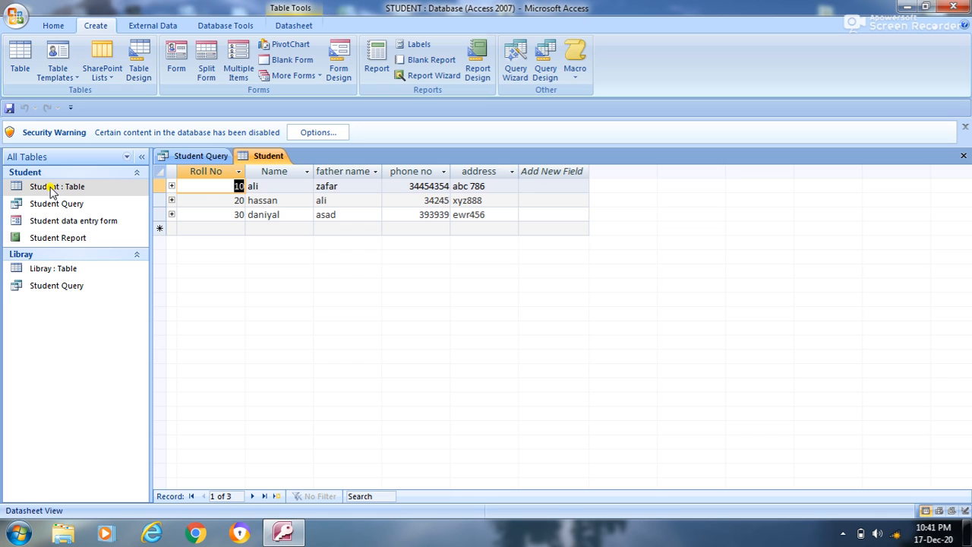
right_click(264, 156)
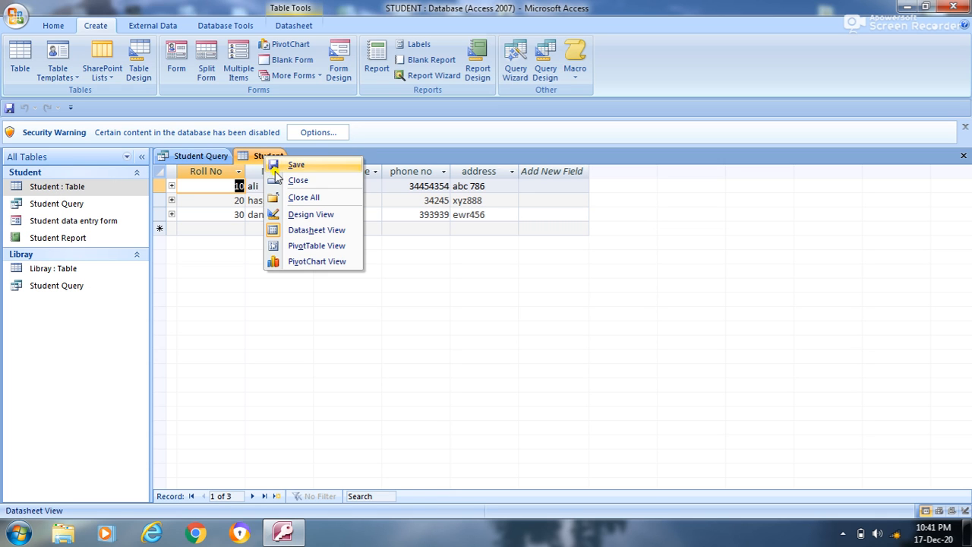
left_click(295, 180)
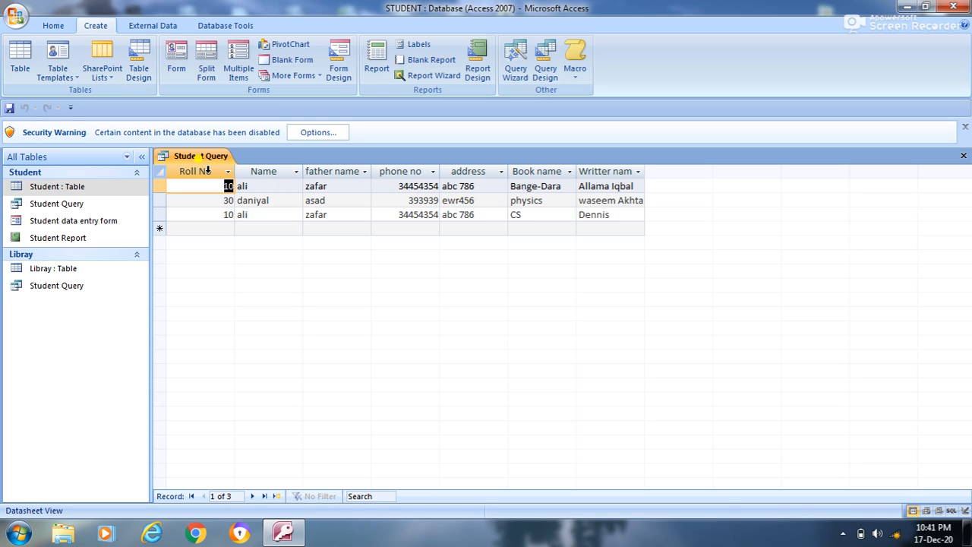
Examine the Student Query's linked tables and field grid in Design View, and return to Datasheet View.
right_click(205, 157)
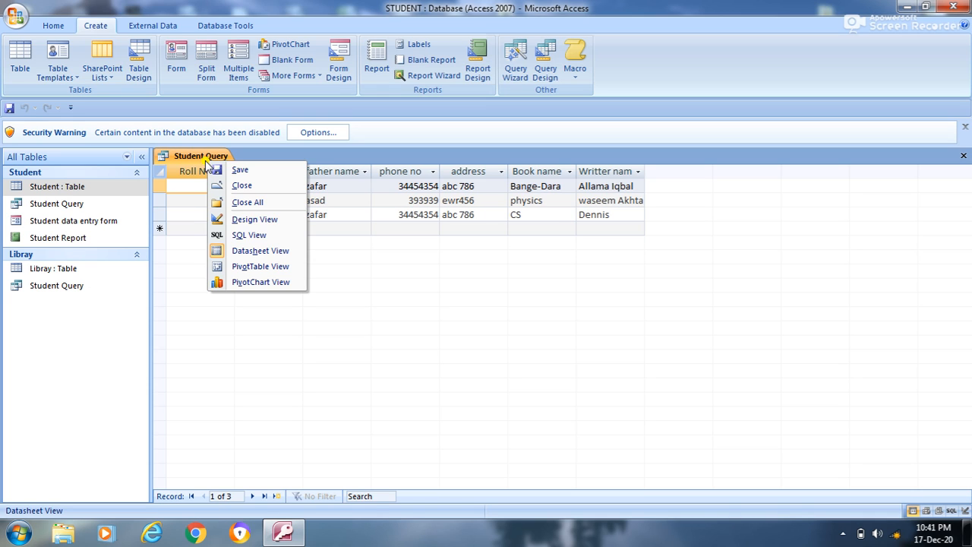
left_click(231, 220)
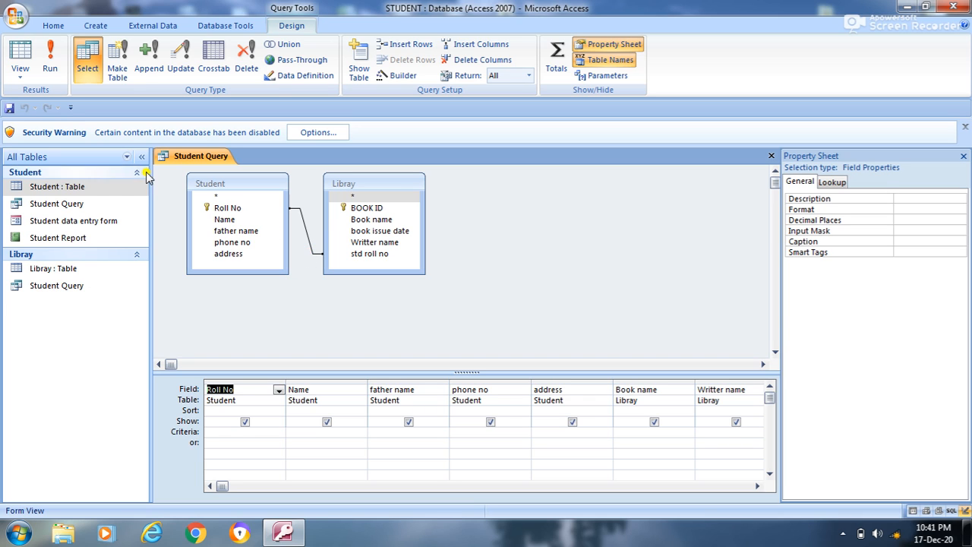
right_click(180, 162)
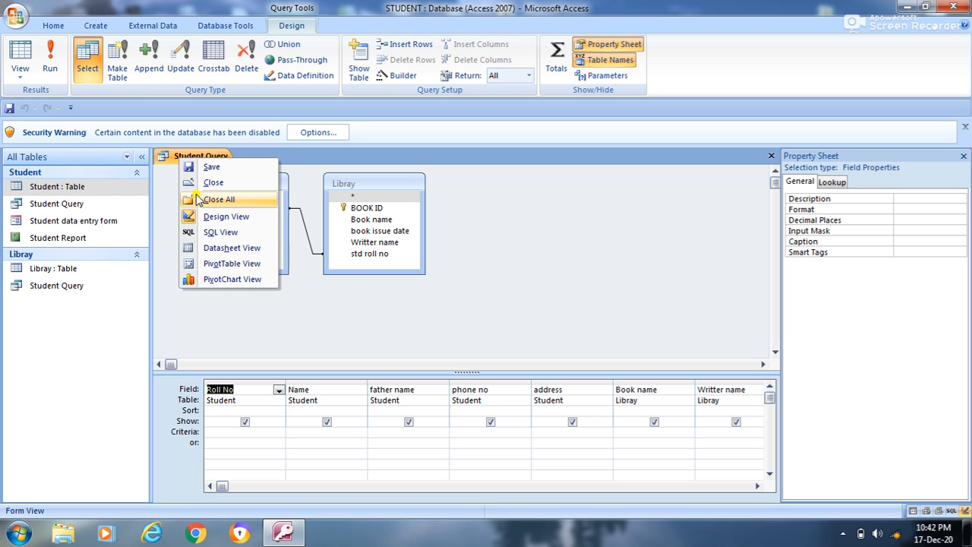
left_click(221, 248)
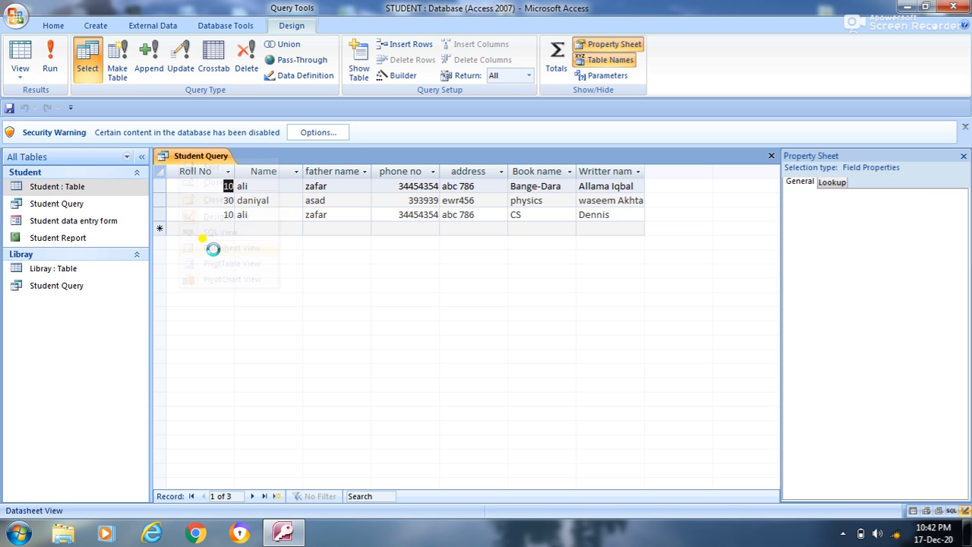
In the Student Query's design, set the Name criterion to the first listed student's name and run the query.
right_click(217, 158)
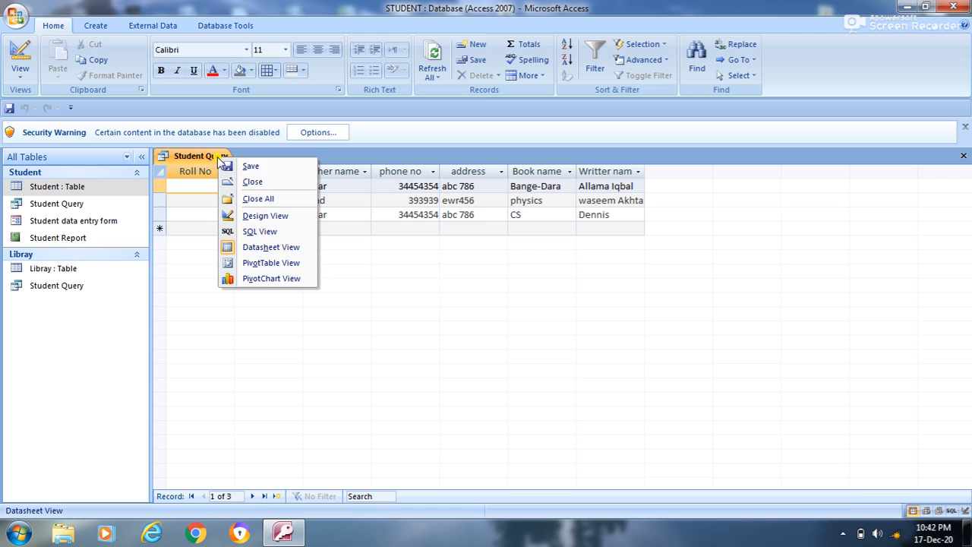
left_click(253, 218)
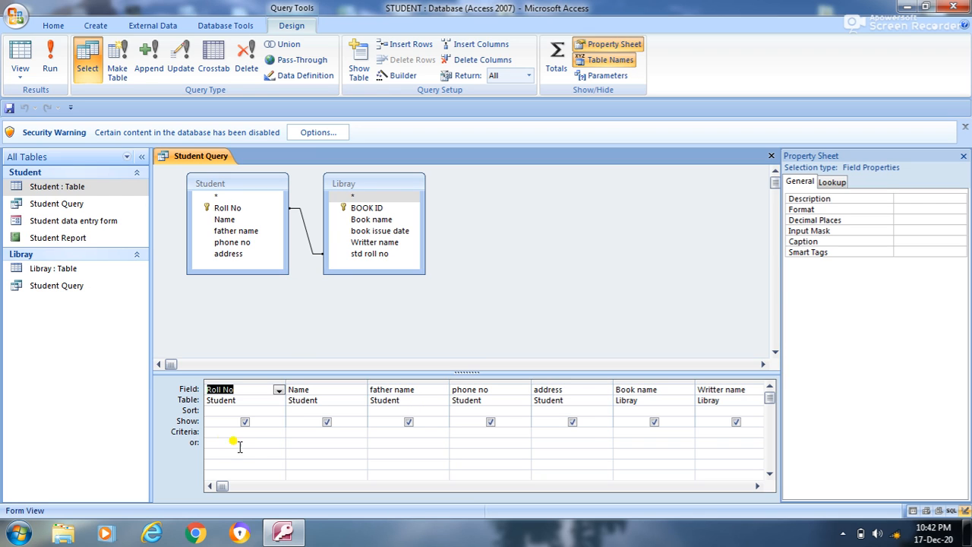
left_click(299, 432)
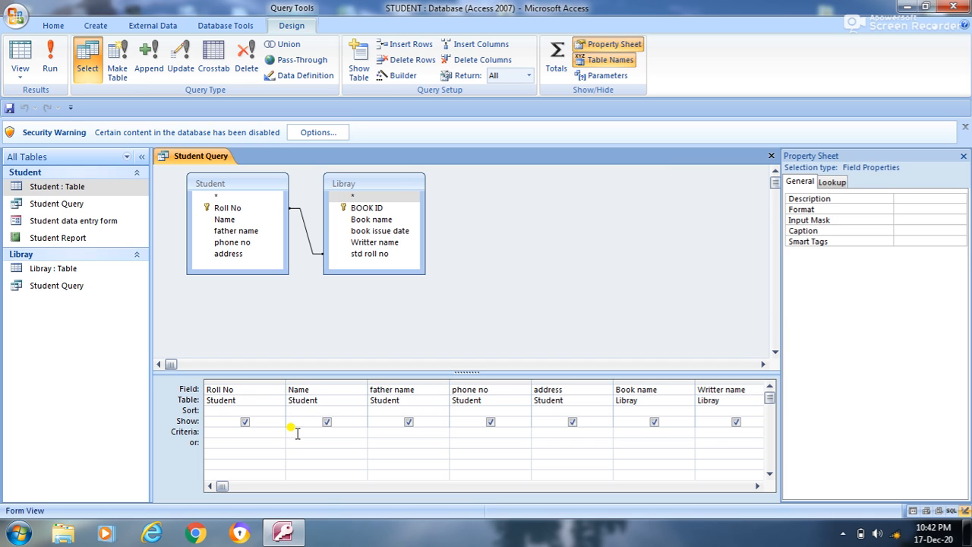
type("ali")
left_click(51, 65)
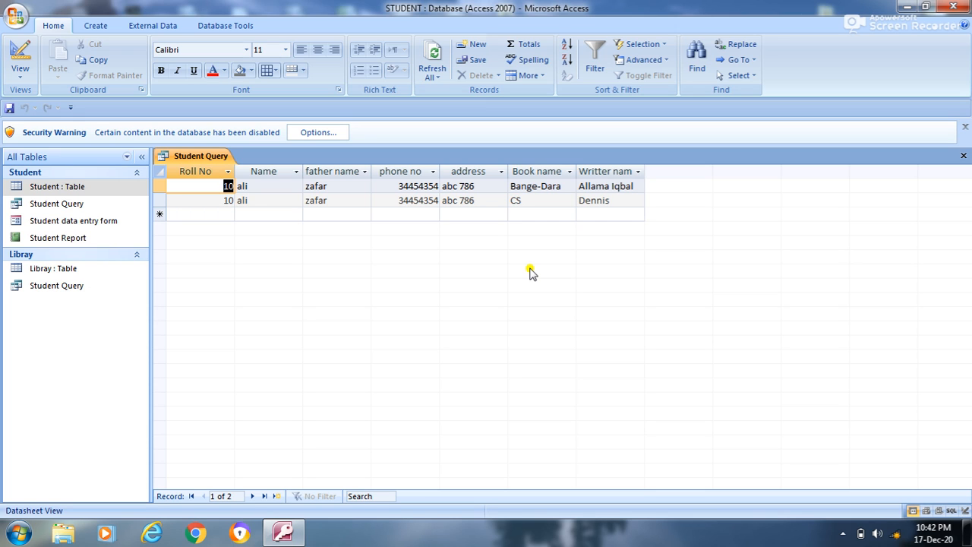
In the query design, clear the Name criterion, set the father name criterion to the first listed student's father's name, and run the query.
right_click(192, 163)
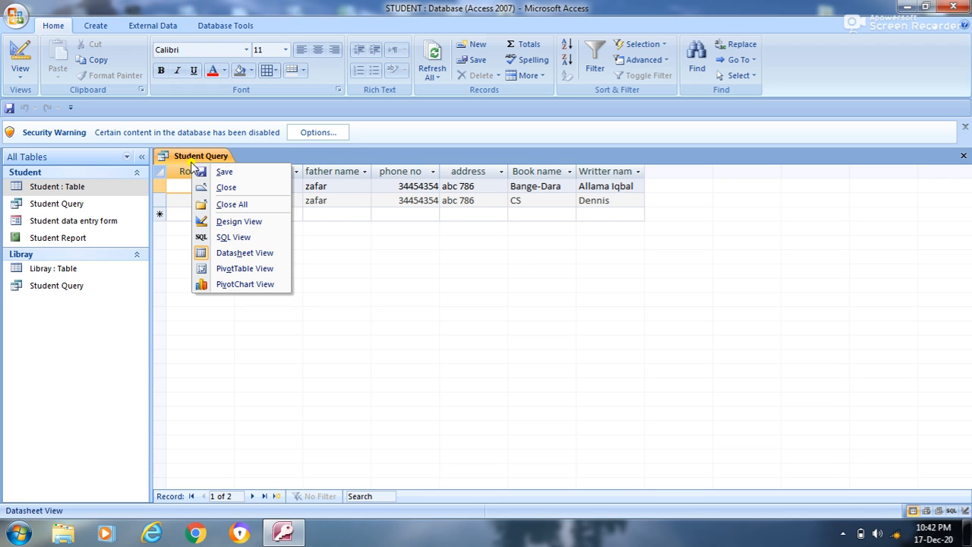
left_click(230, 223)
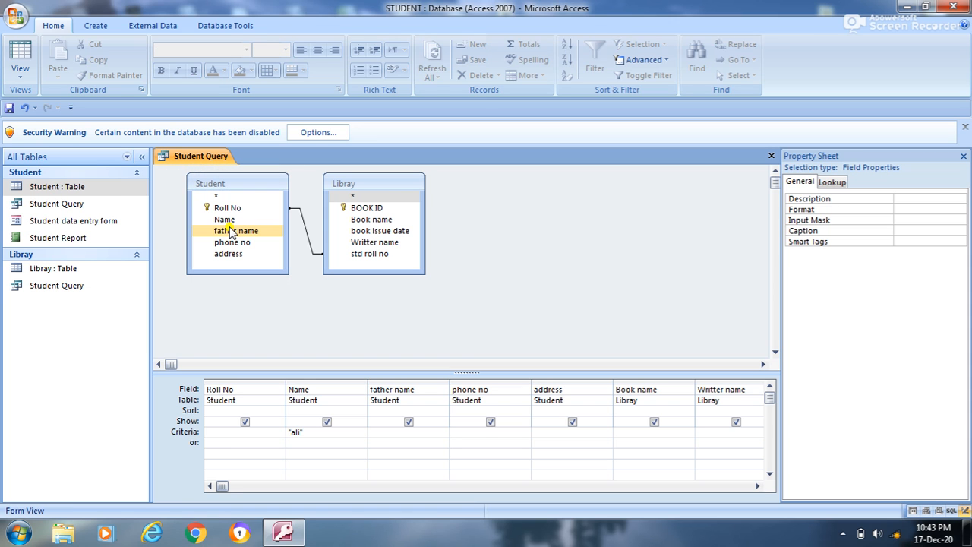
left_click(309, 431)
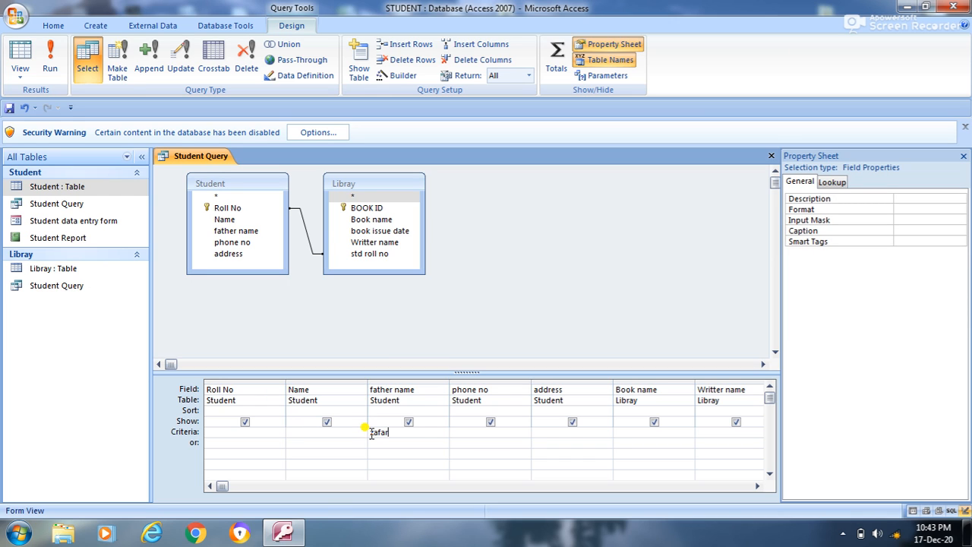
key("Tab")
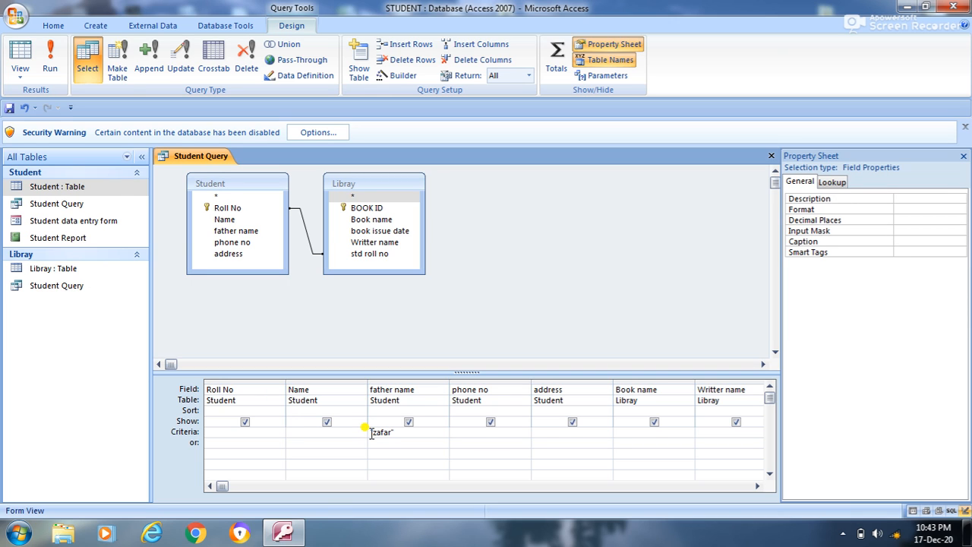
left_click(50, 72)
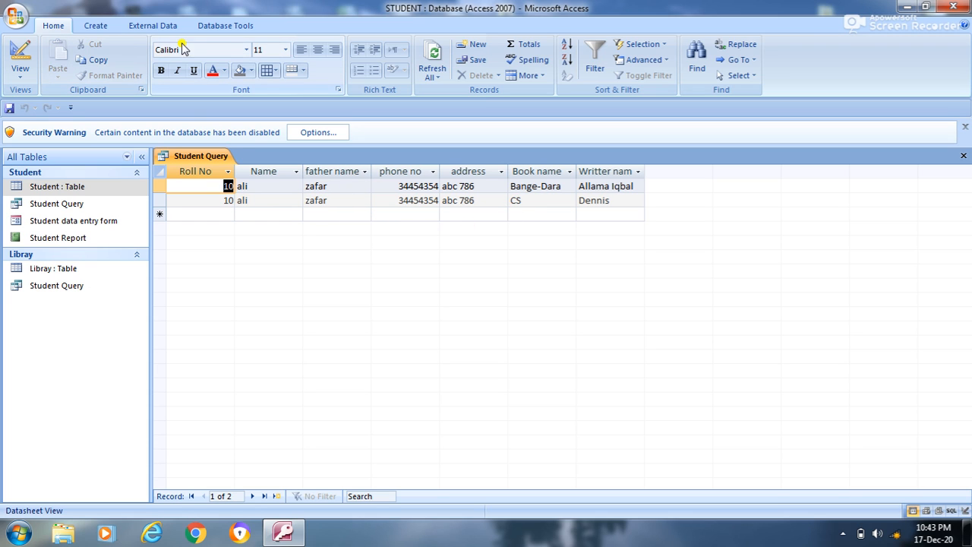
Return to the Student Query's design and clear the father name criterion.
right_click(213, 161)
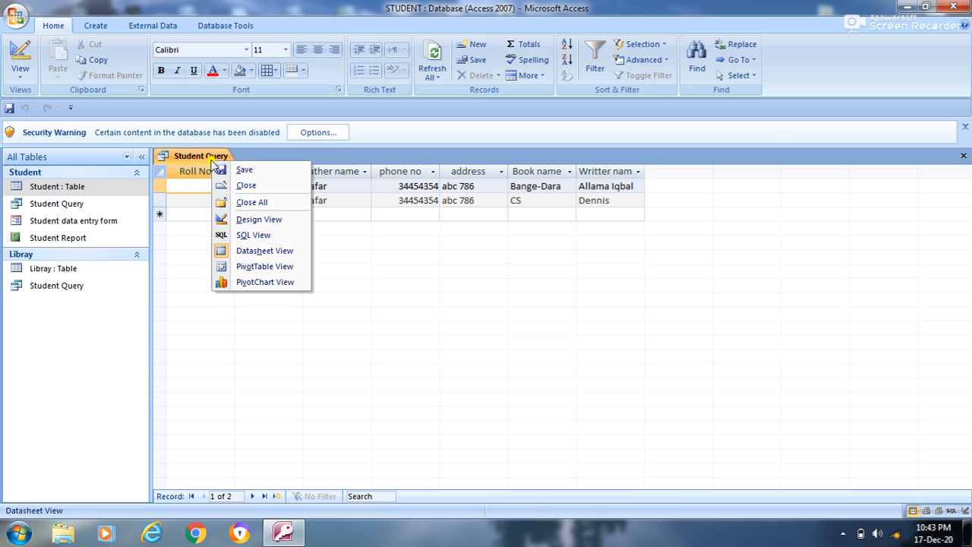
left_click(242, 220)
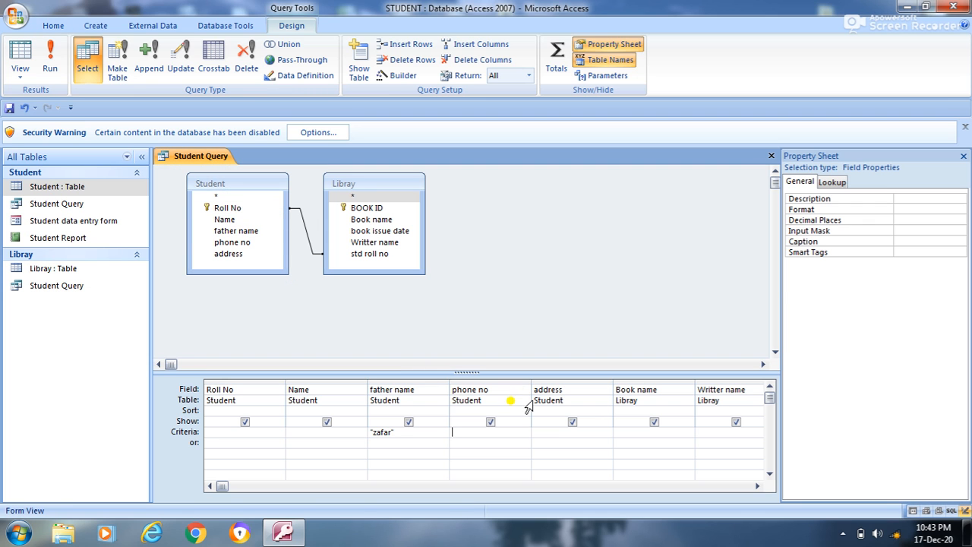
left_click(417, 432)
key("BackSpace")
key("BackSpace")
key("BackSpace")
key("BackSpace")
key("BackSpace")
key("BackSpace")
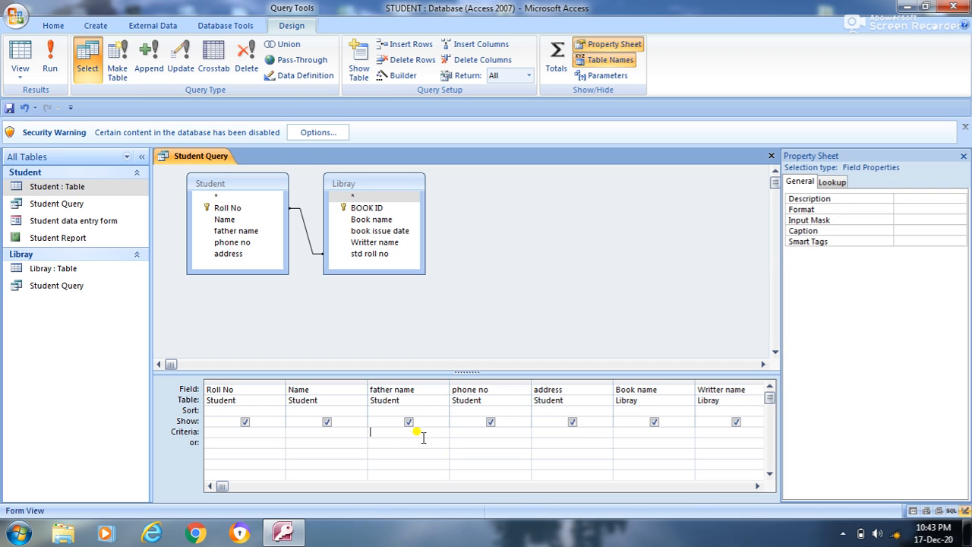
Set the Book name criterion to CS and run the query.
left_click(623, 431)
key("Caps_Lock")
left_click(50, 69)
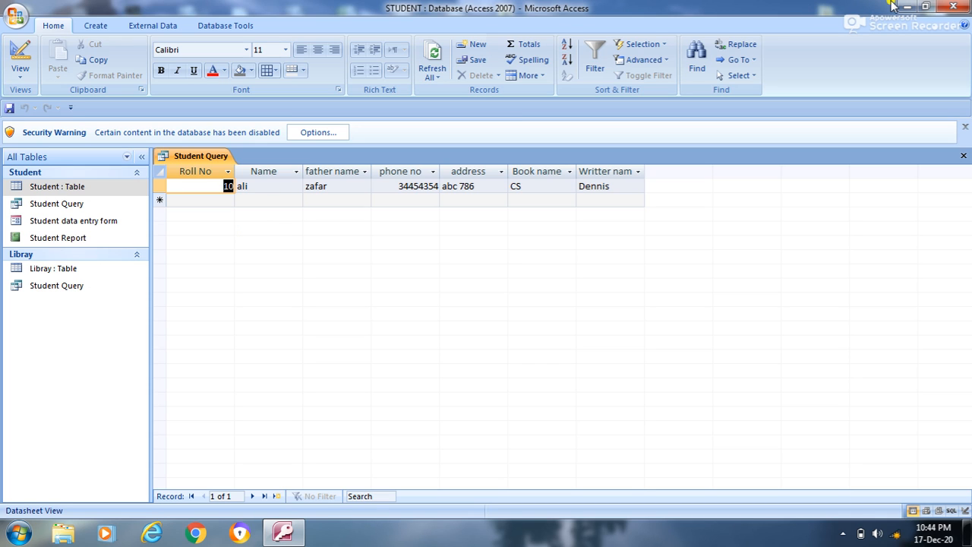
Close the database program, saving the design changes to the Student Query.
left_click(953, 7)
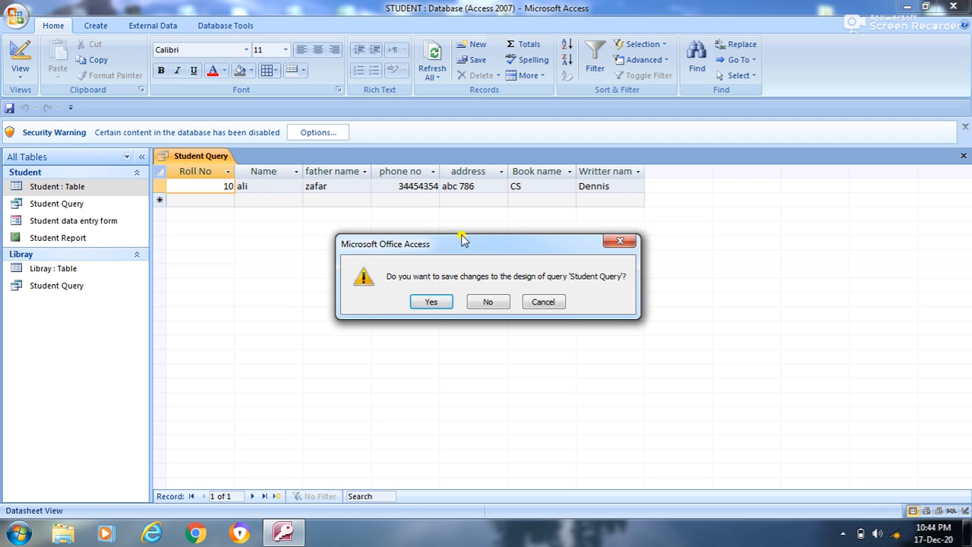
left_click(433, 302)
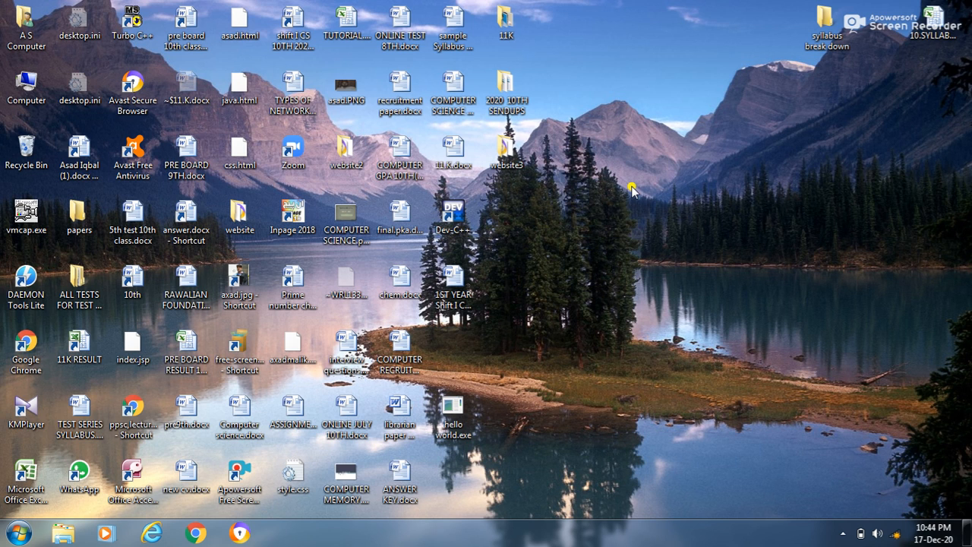
left_click(844, 534)
right_click(840, 459)
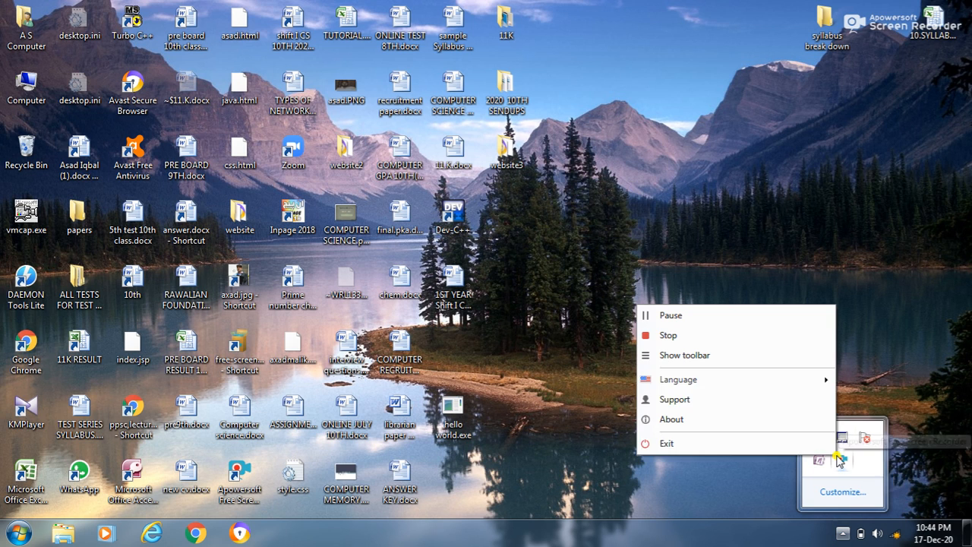